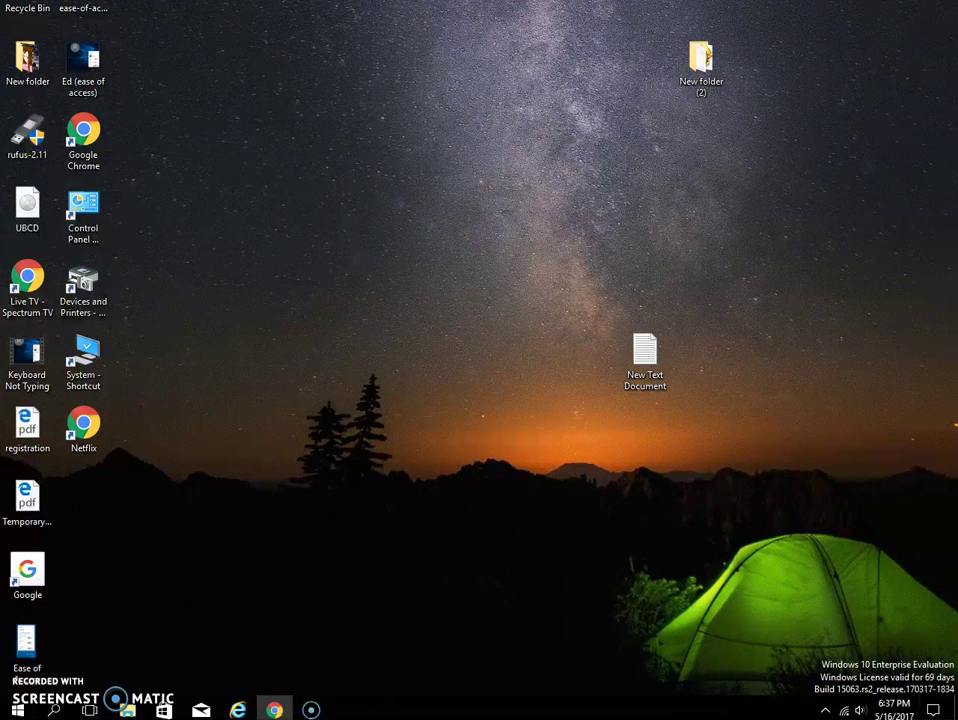
Step: Search Windows for "med", open Windows Media Player and pause the playing Another 700 Miles audio CD
click(55, 710)
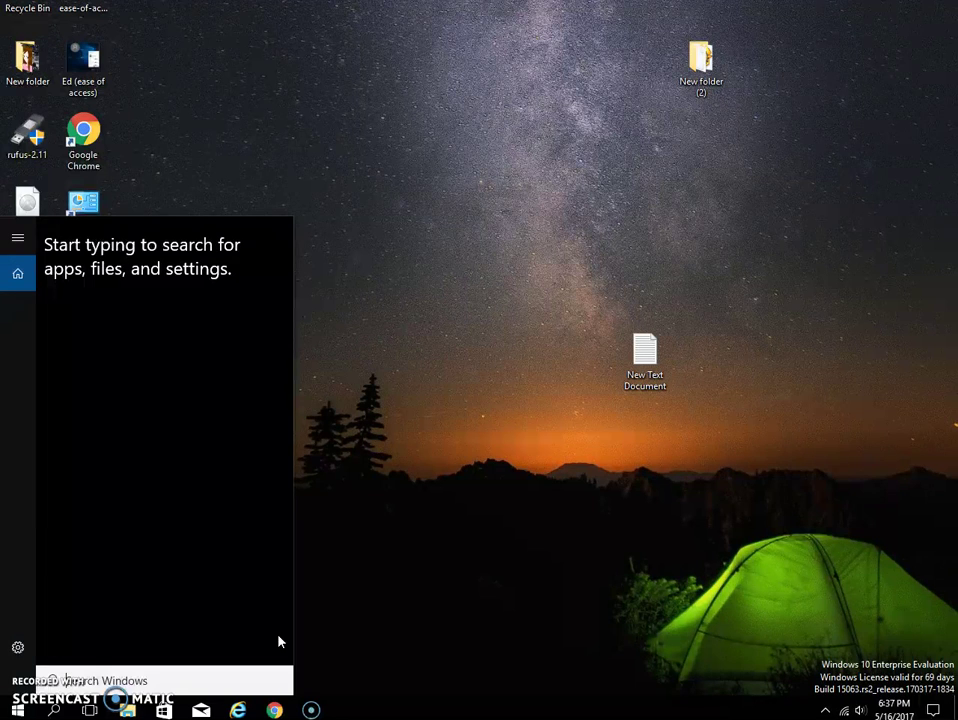
text(med)
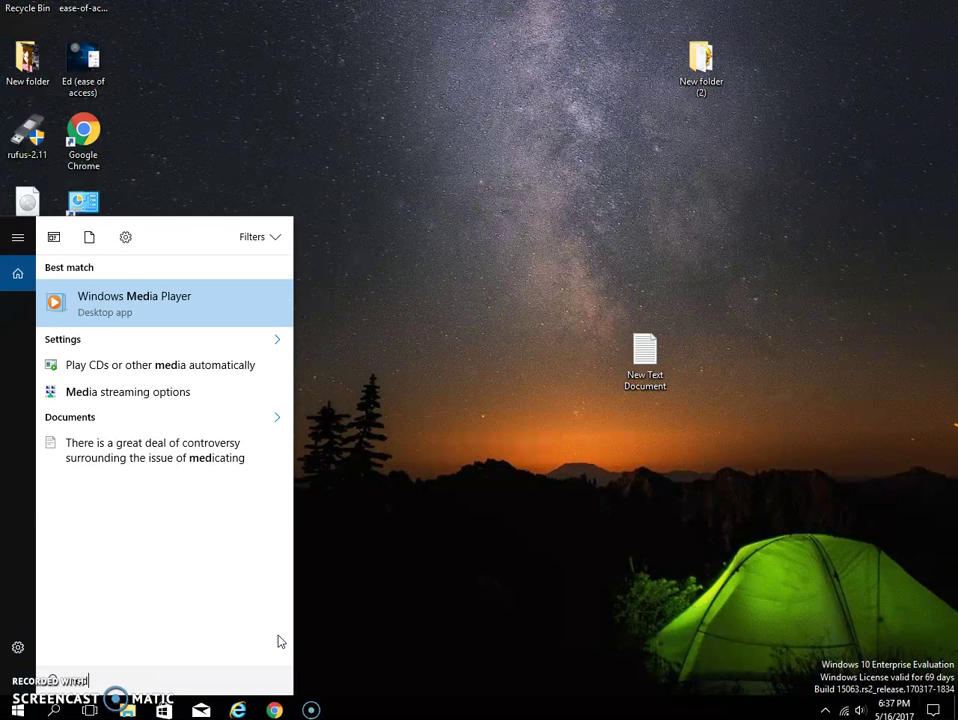
click(111, 312)
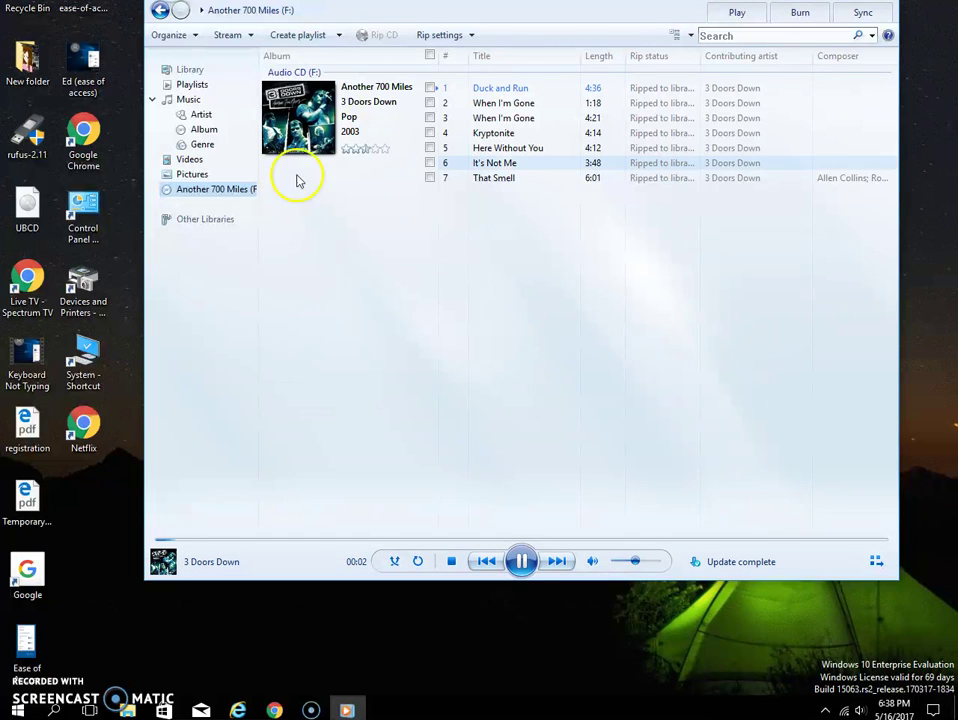
click(521, 561)
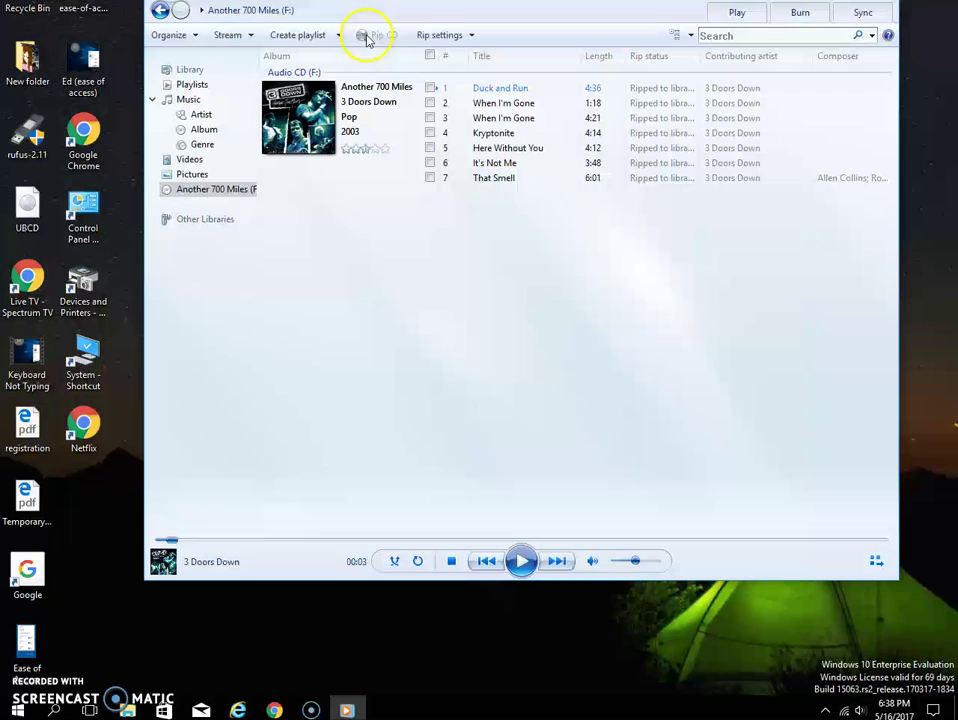
click(472, 37)
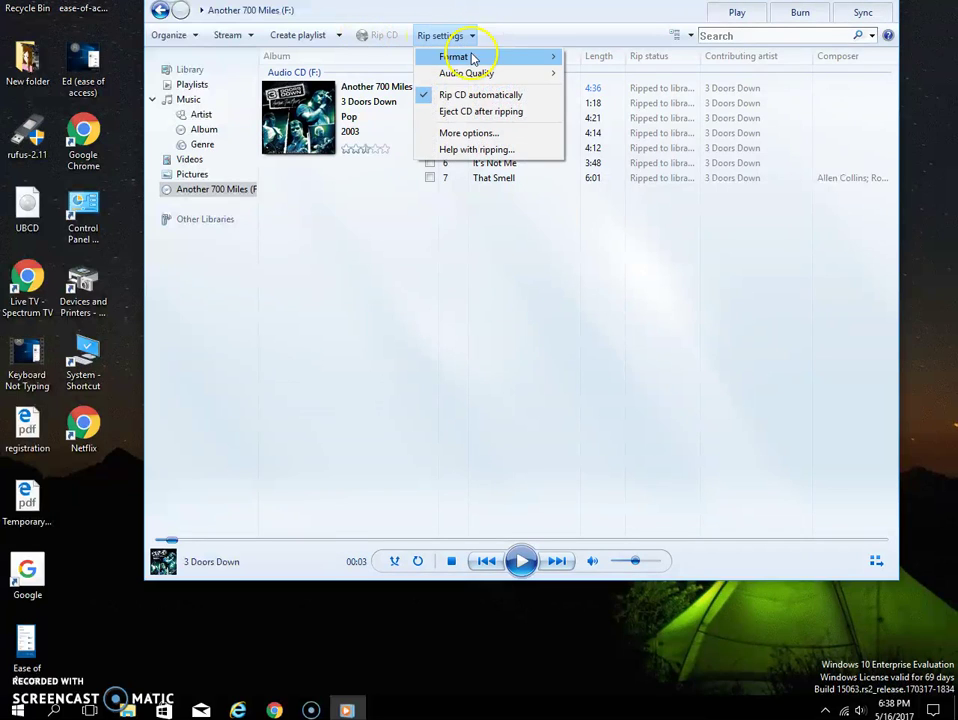
click(413, 276)
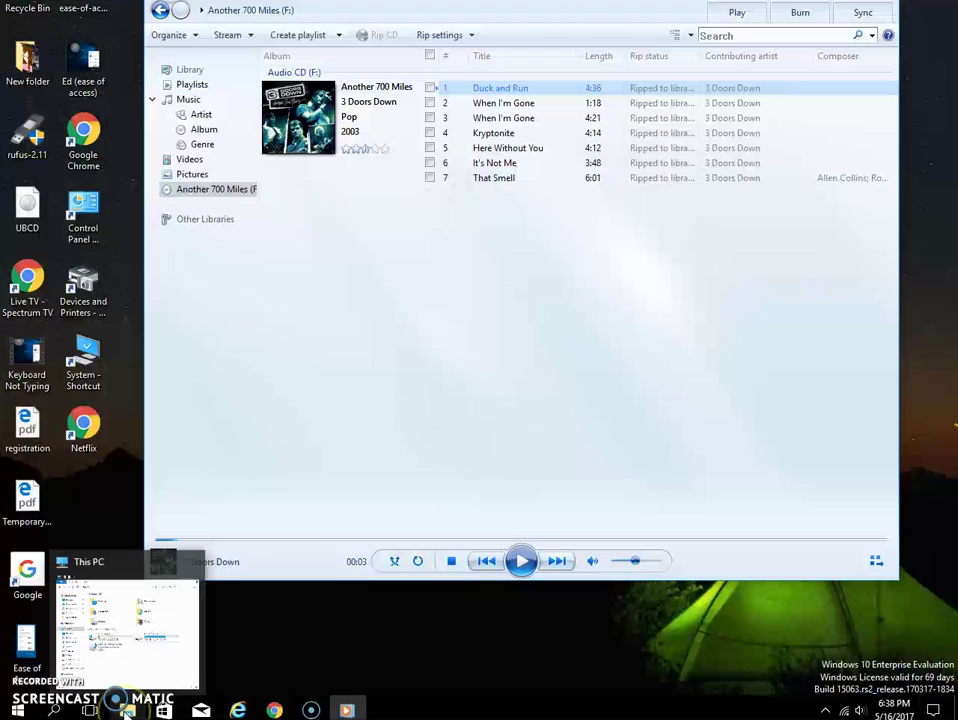
Step: Switch to This PC in File Explorer and check the properties of the MULTIBOOT (D:) USB drive
click(127, 710)
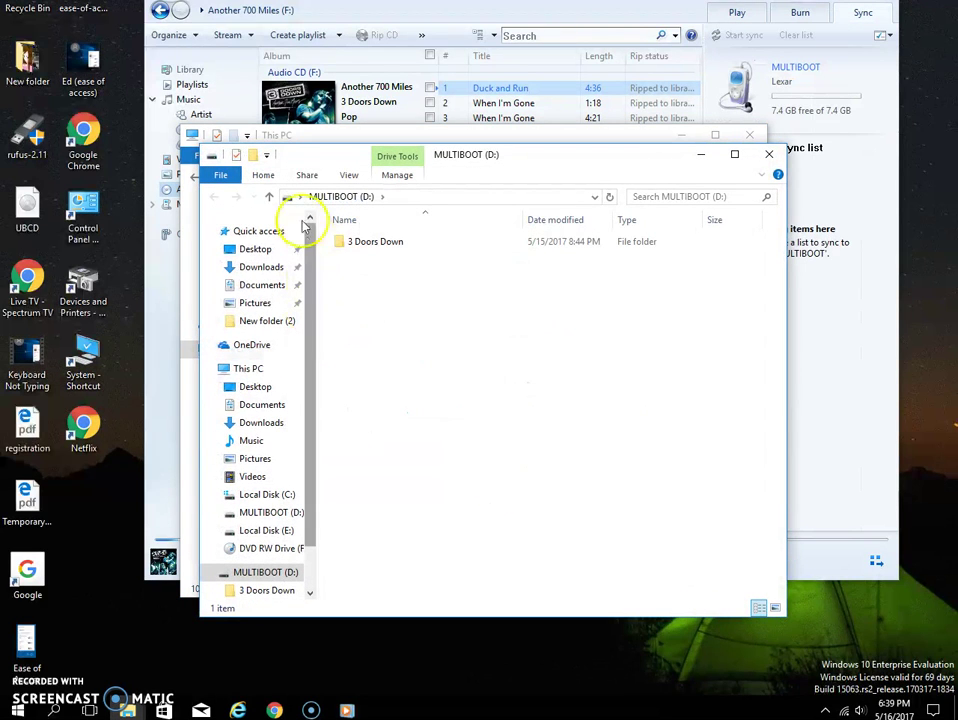
click(767, 154)
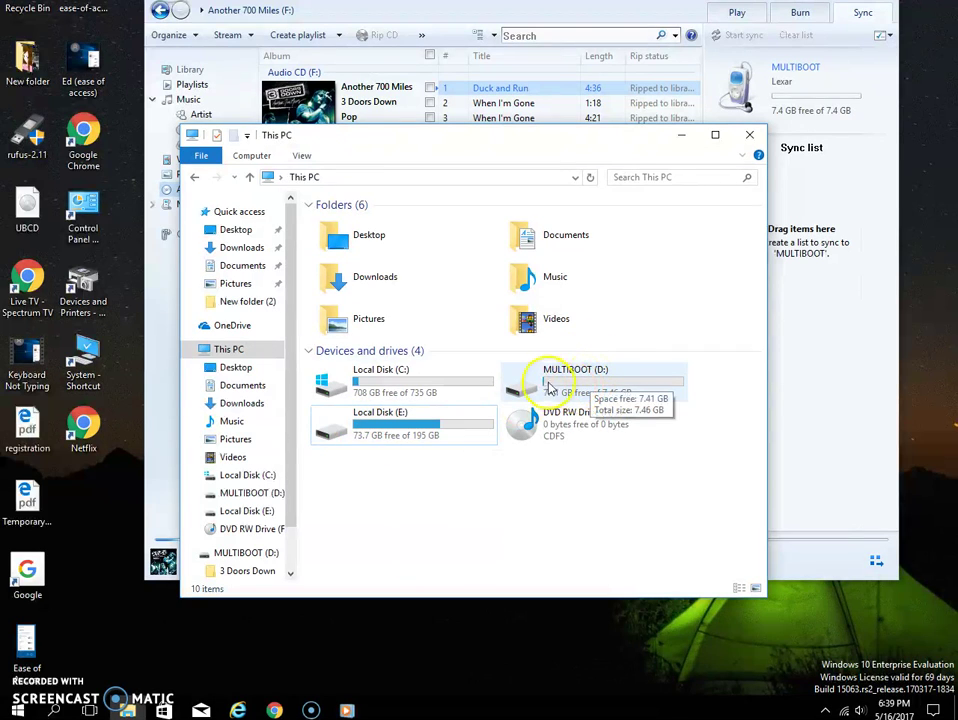
click(568, 386)
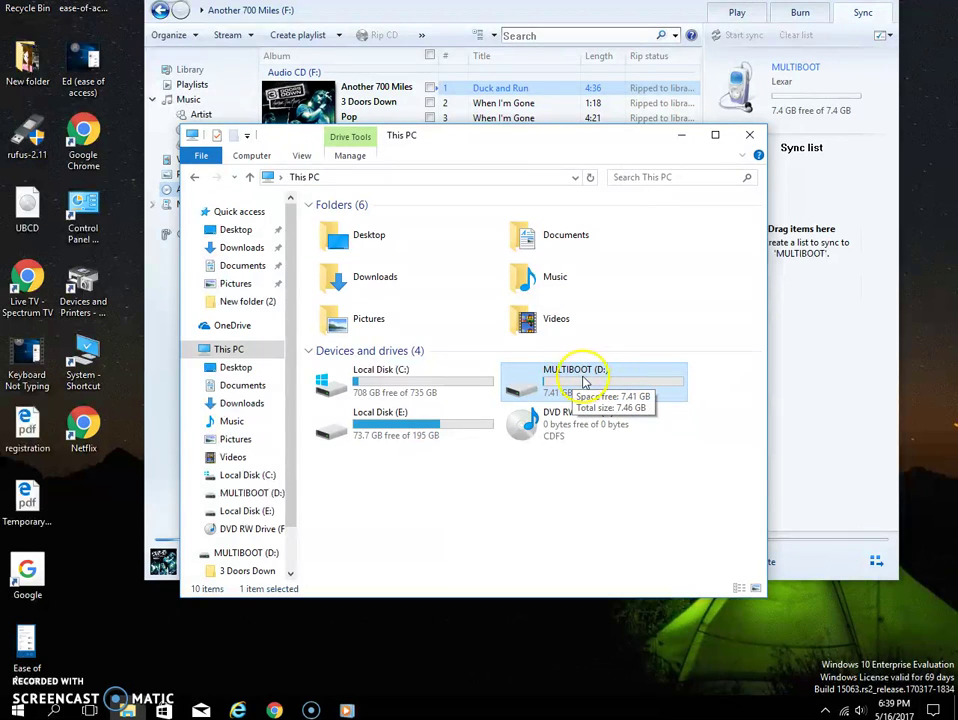
right_click(581, 381)
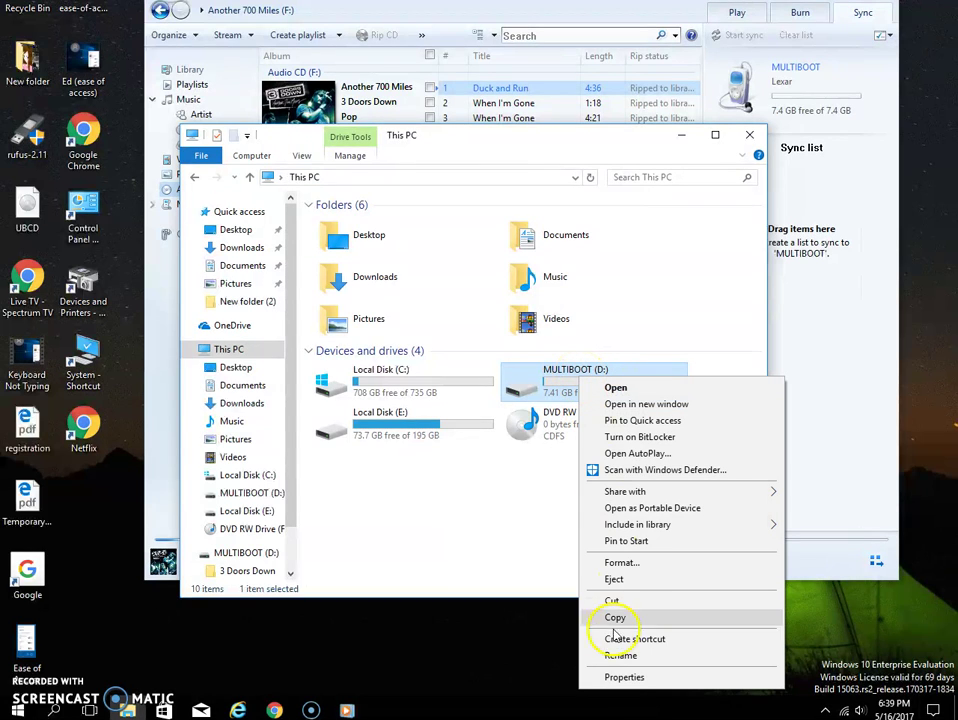
click(620, 677)
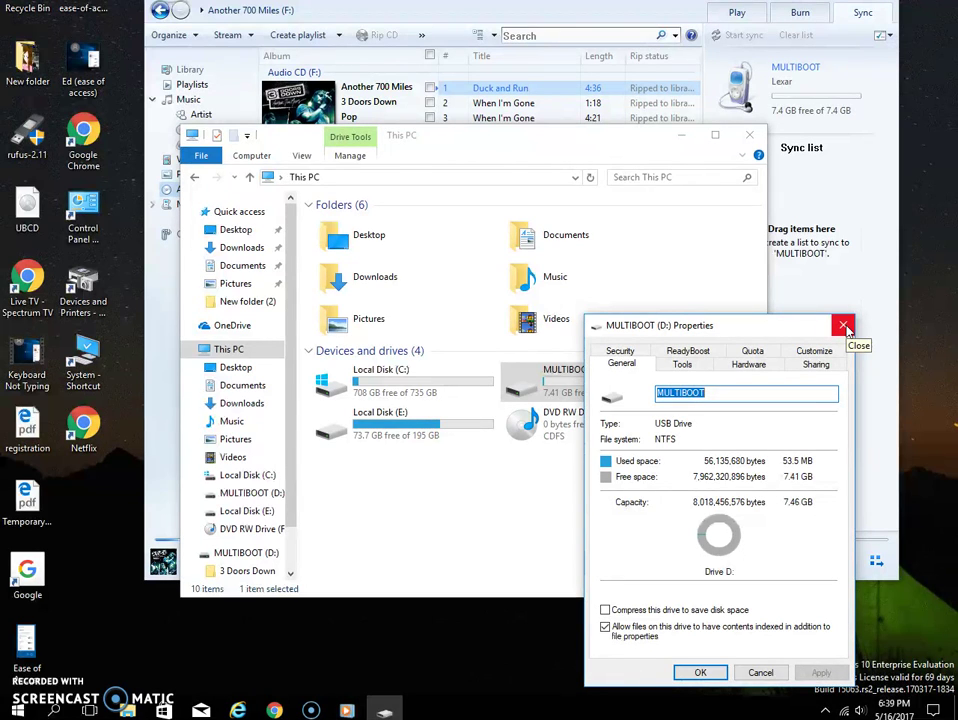
click(845, 328)
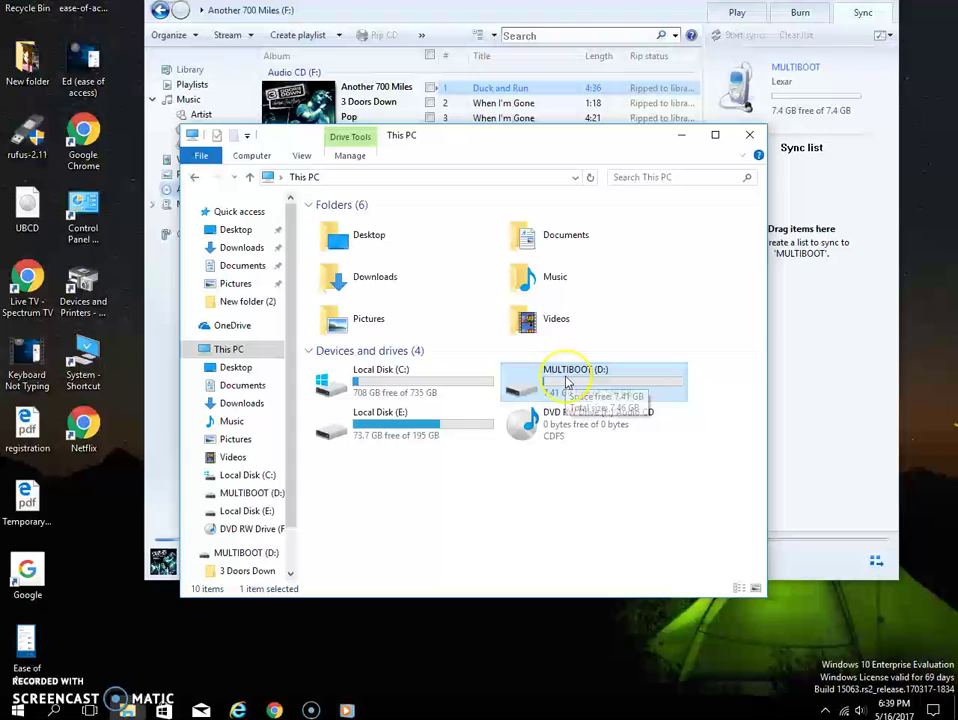
Step: Format the MULTIBOOT (D:) drive with the FAT32 file system, accepting the erase and drive-in-use warnings, and close File Explorer
right_click(567, 381)
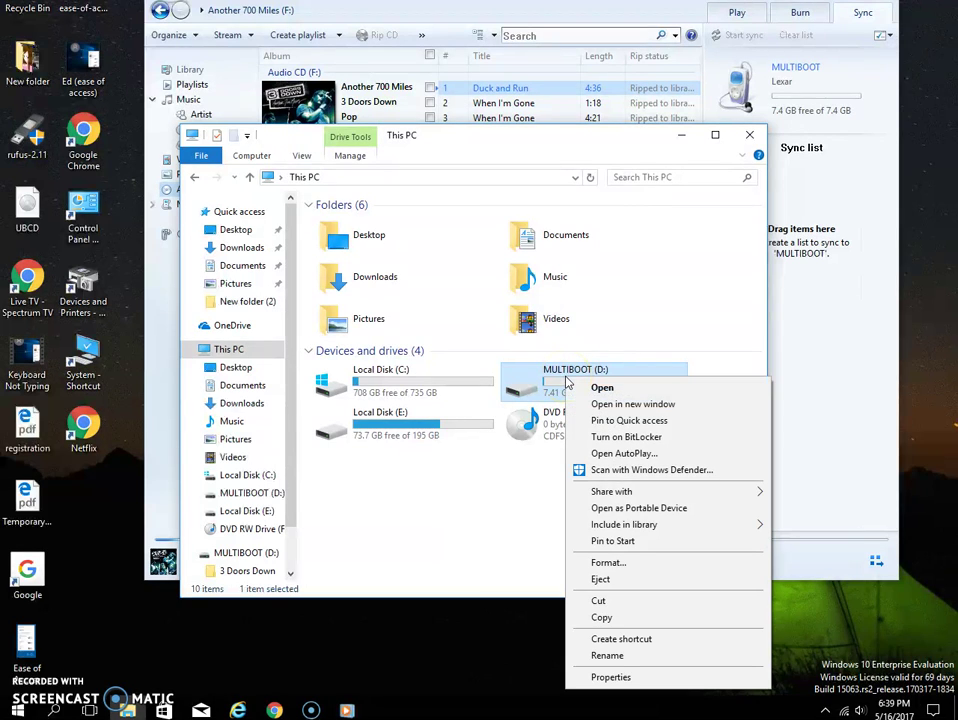
click(606, 566)
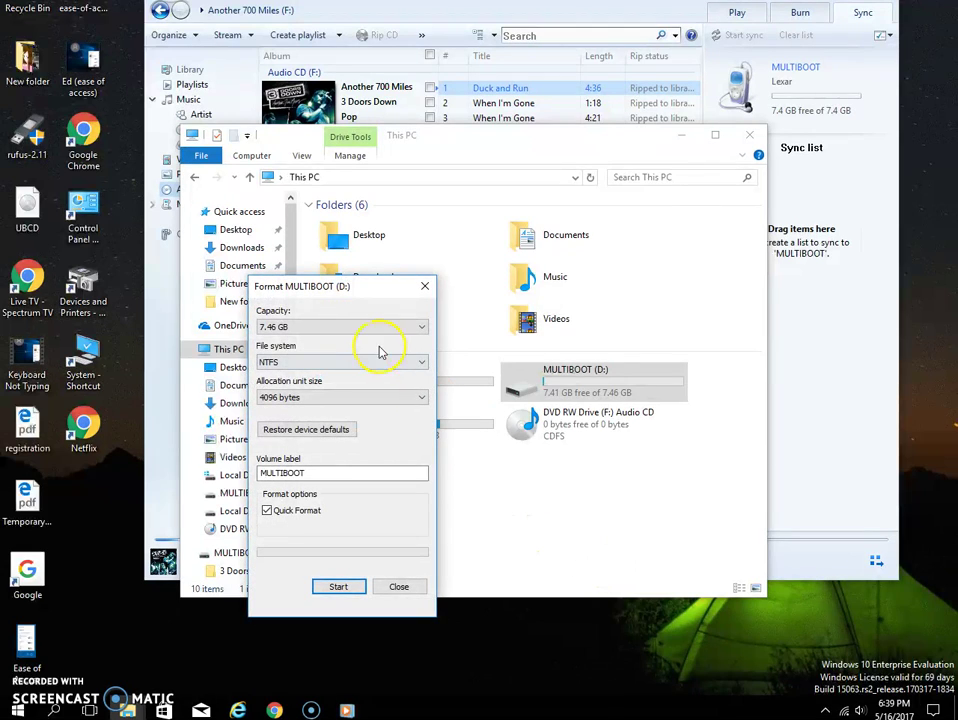
click(422, 362)
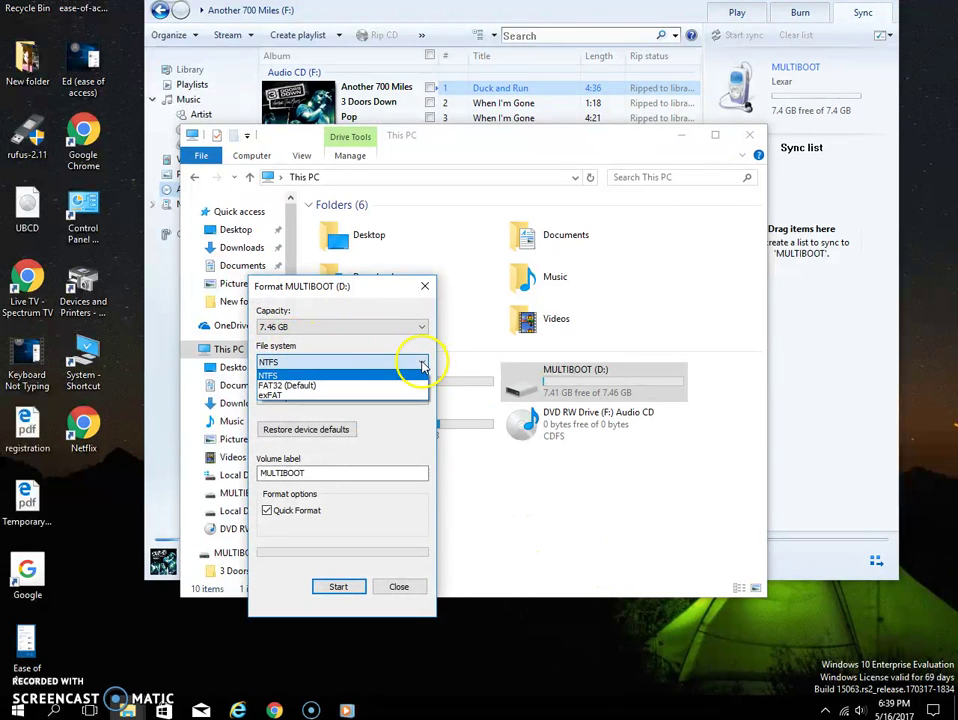
click(287, 386)
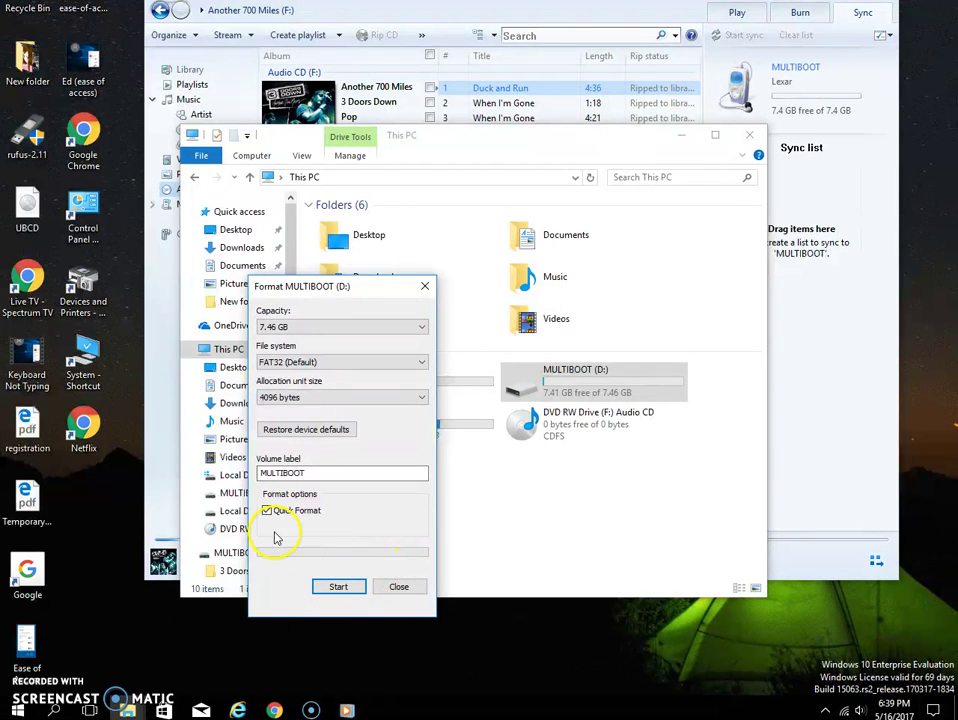
click(337, 588)
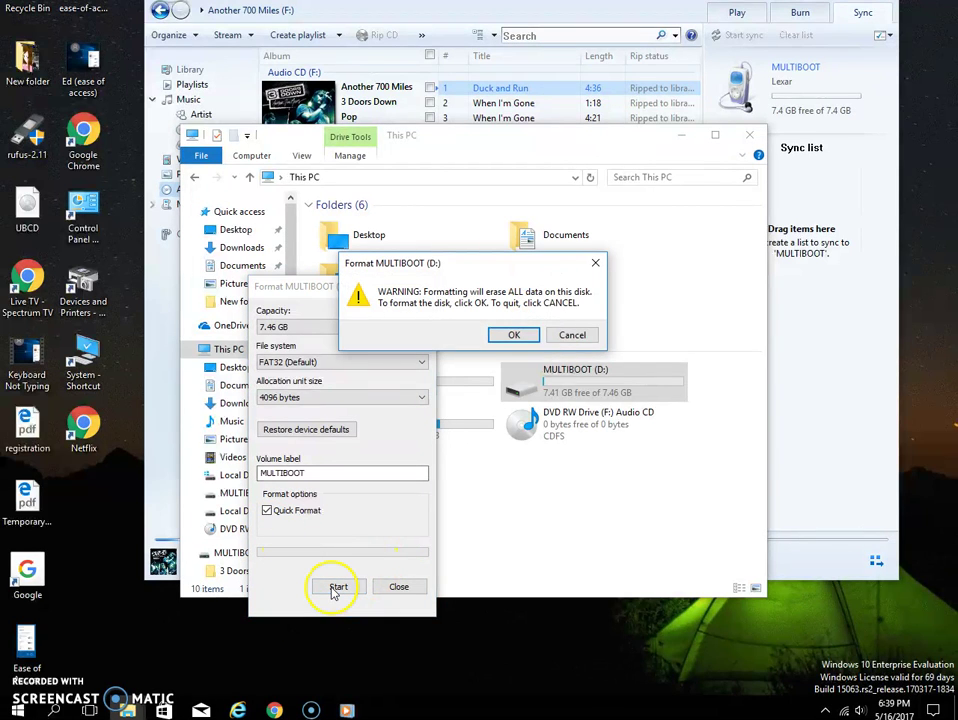
click(513, 336)
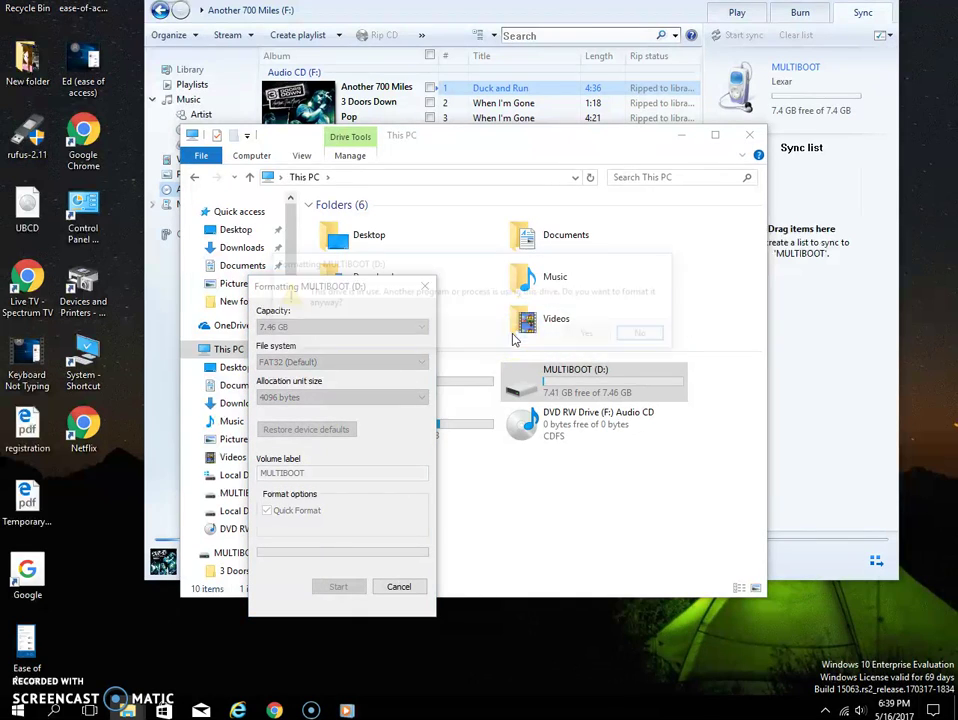
click(589, 337)
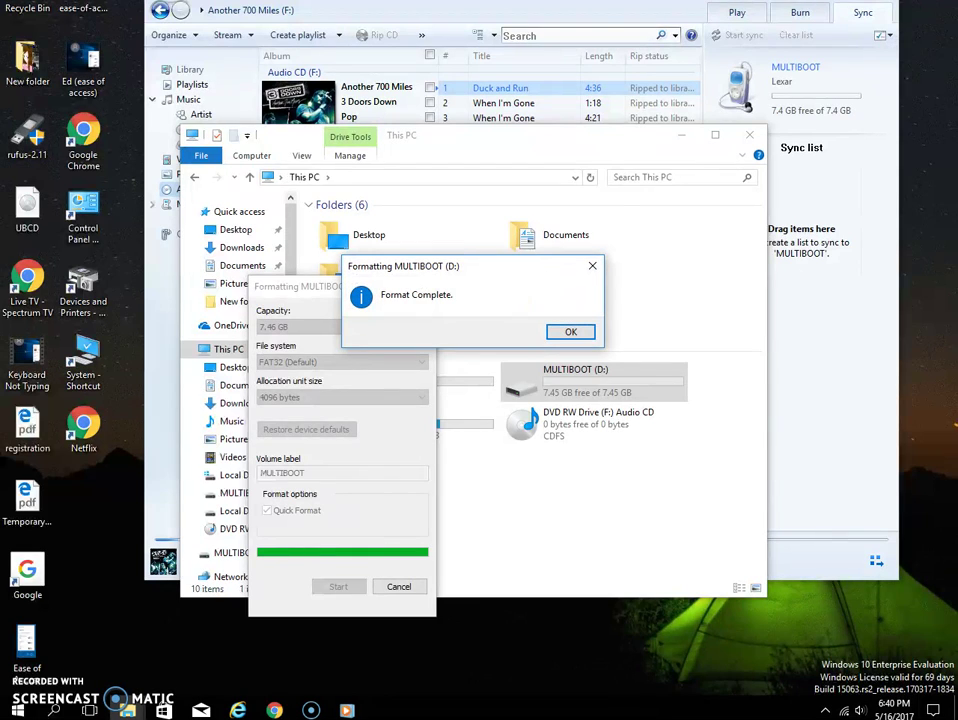
click(570, 331)
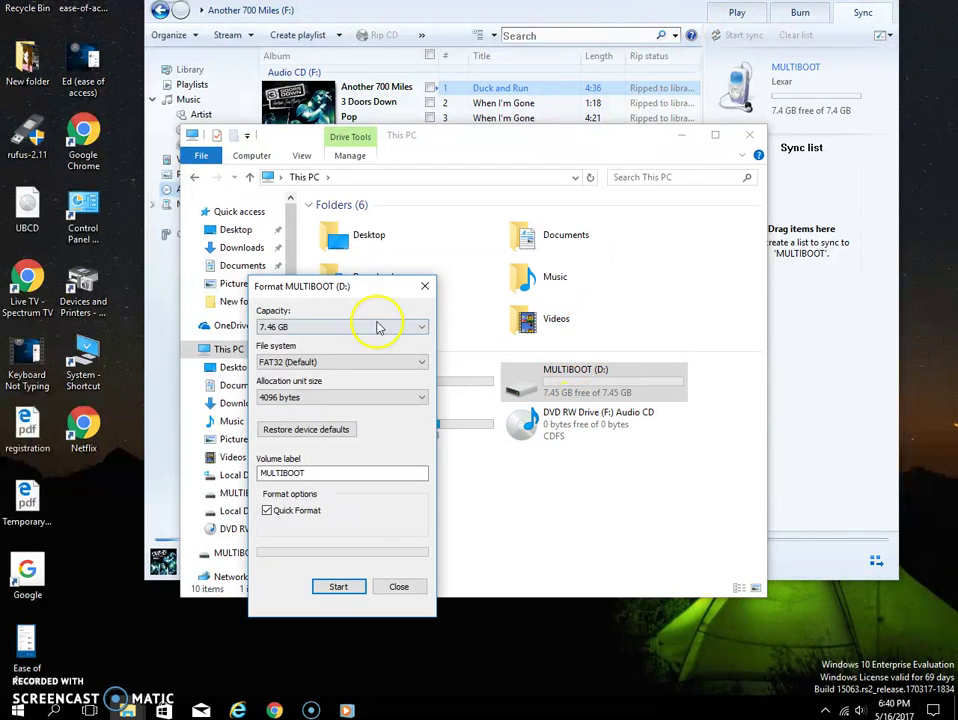
click(425, 288)
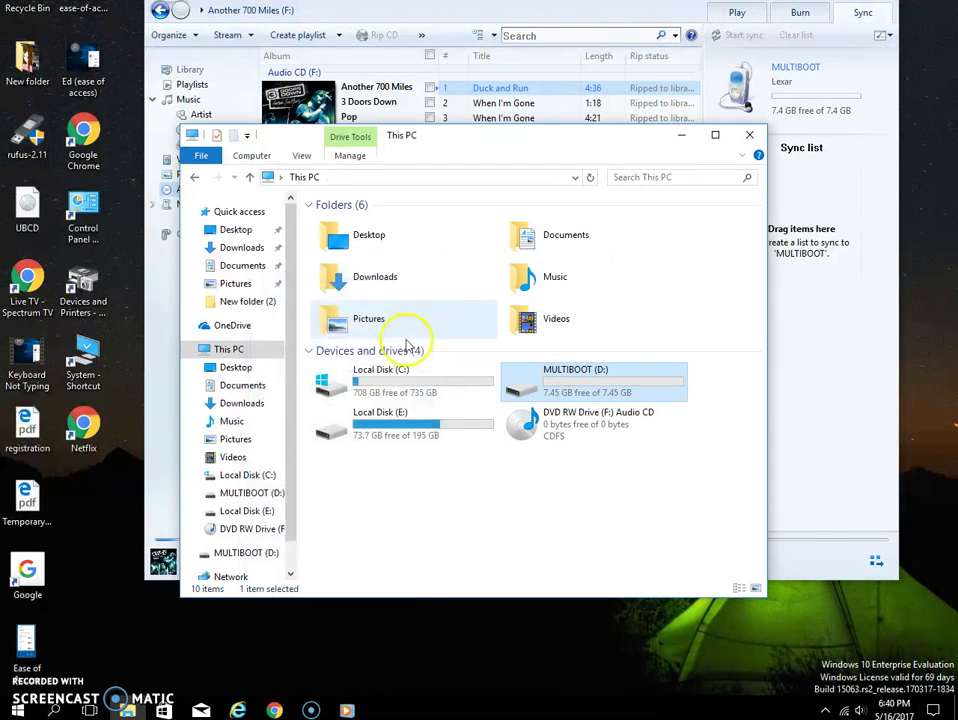
click(749, 135)
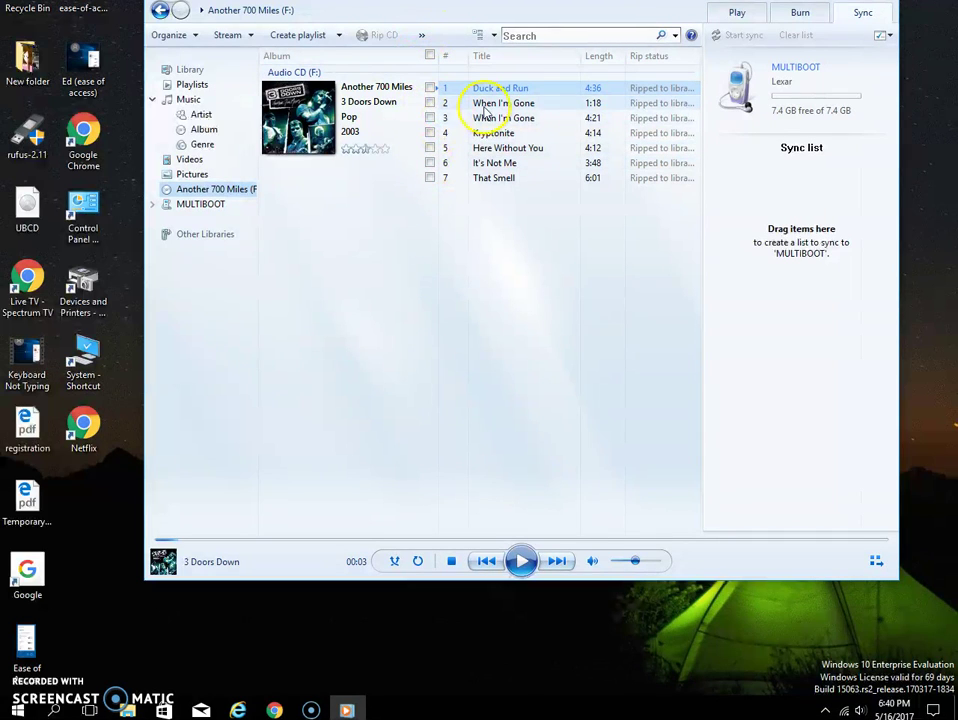
Step: Mark all tracks of the Another 700 Miles CD for ripping and maximize the player window
click(430, 56)
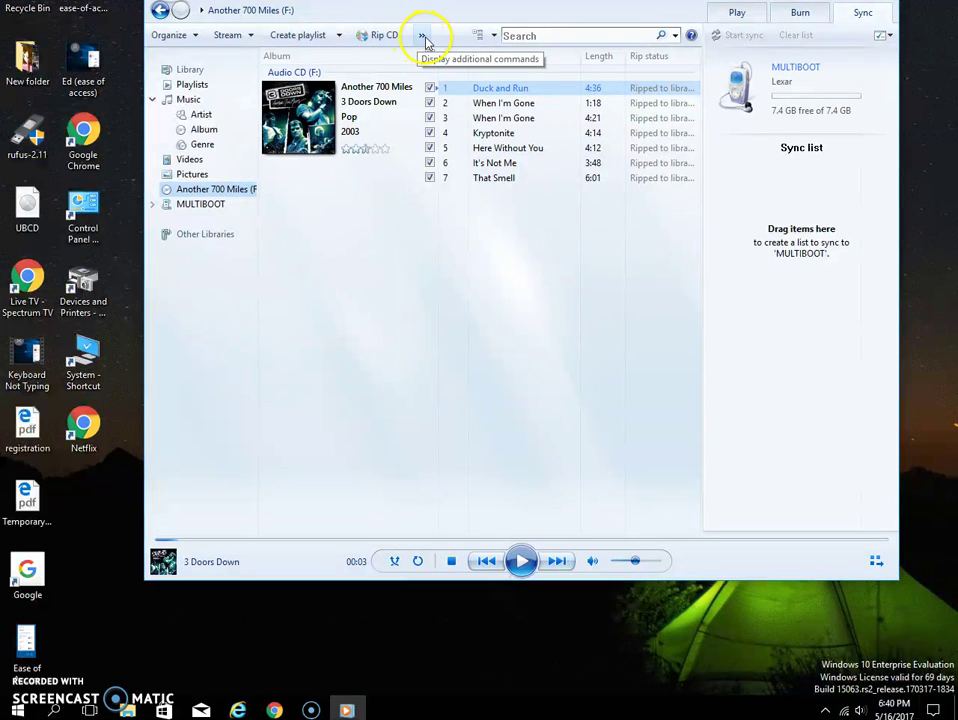
click(424, 39)
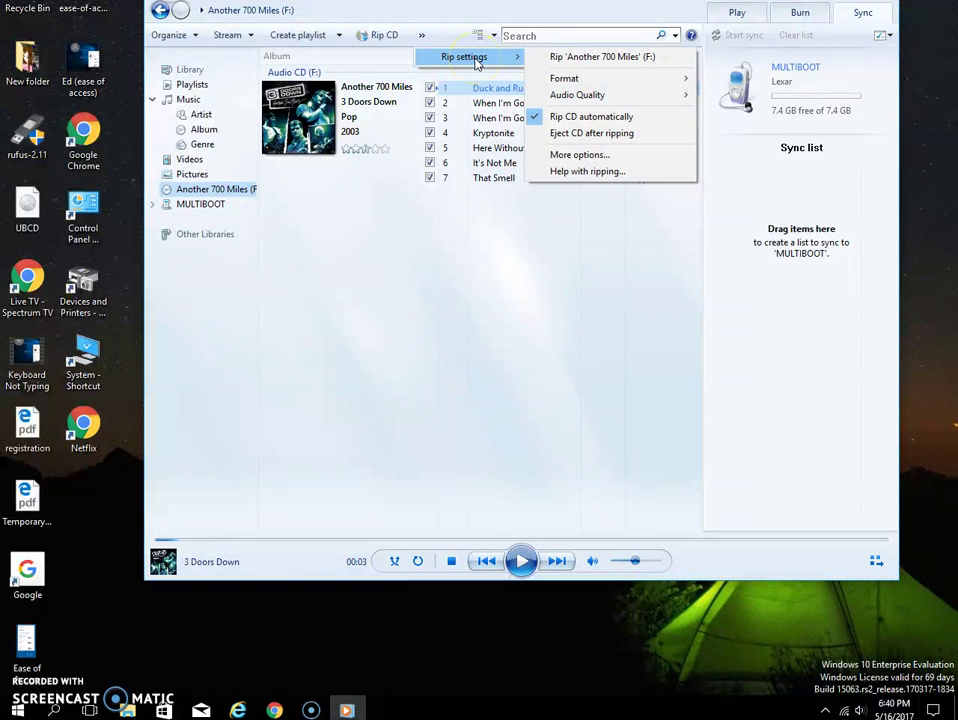
key(super+Up)
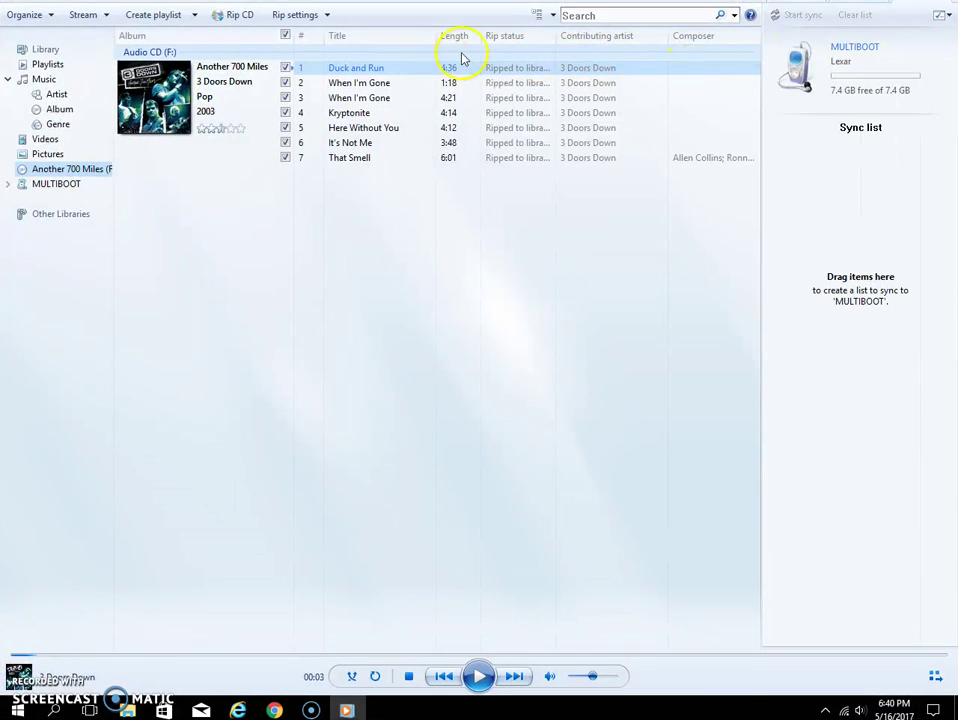
Step: Set the rip music location to the MULTIBOOT (D:) drive in the rip options, then apply and confirm the settings
click(325, 15)
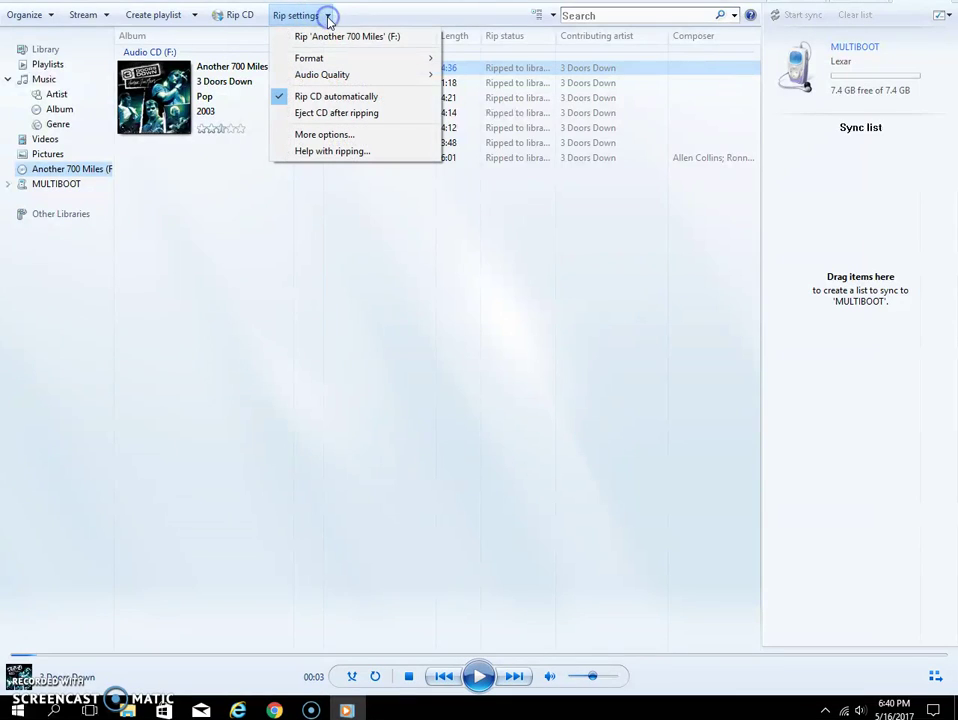
click(335, 140)
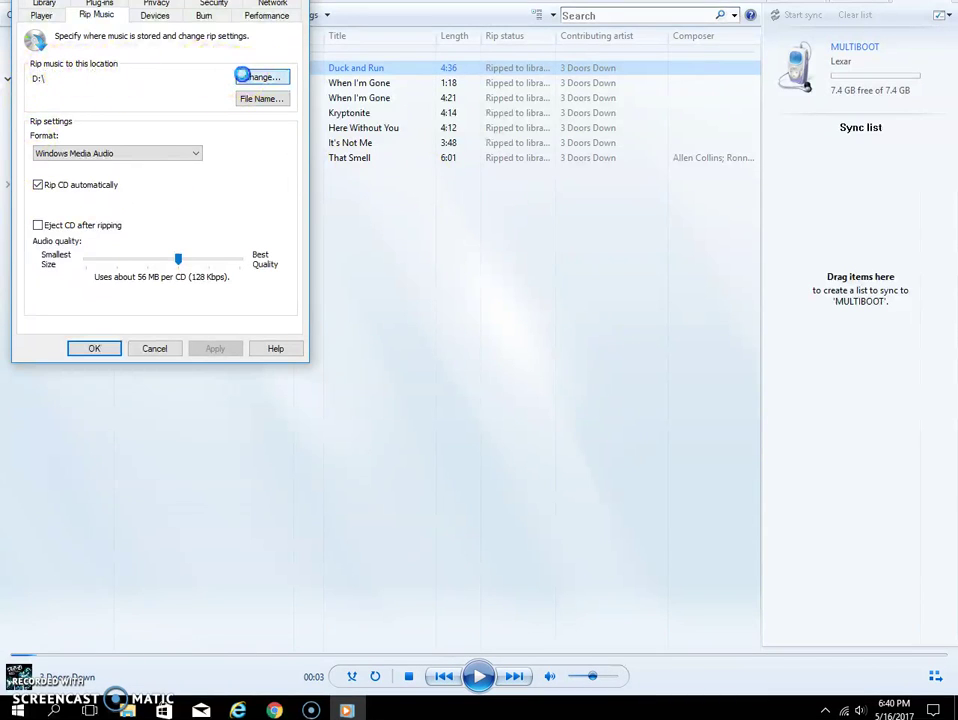
click(245, 78)
mouse_move(407, 360)
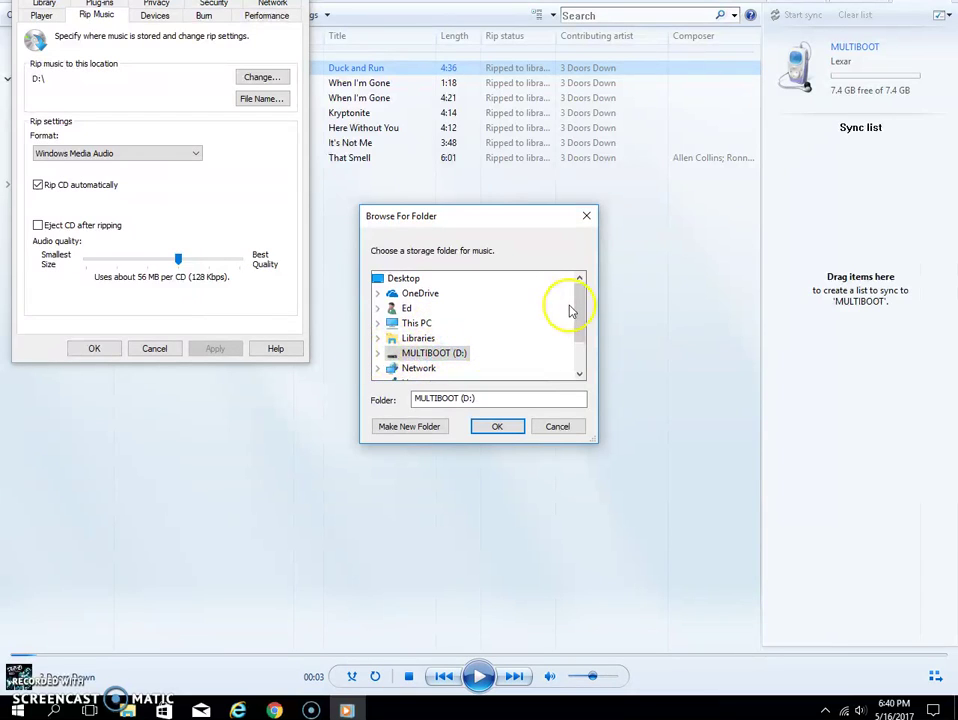
drag(581, 306, 580, 333)
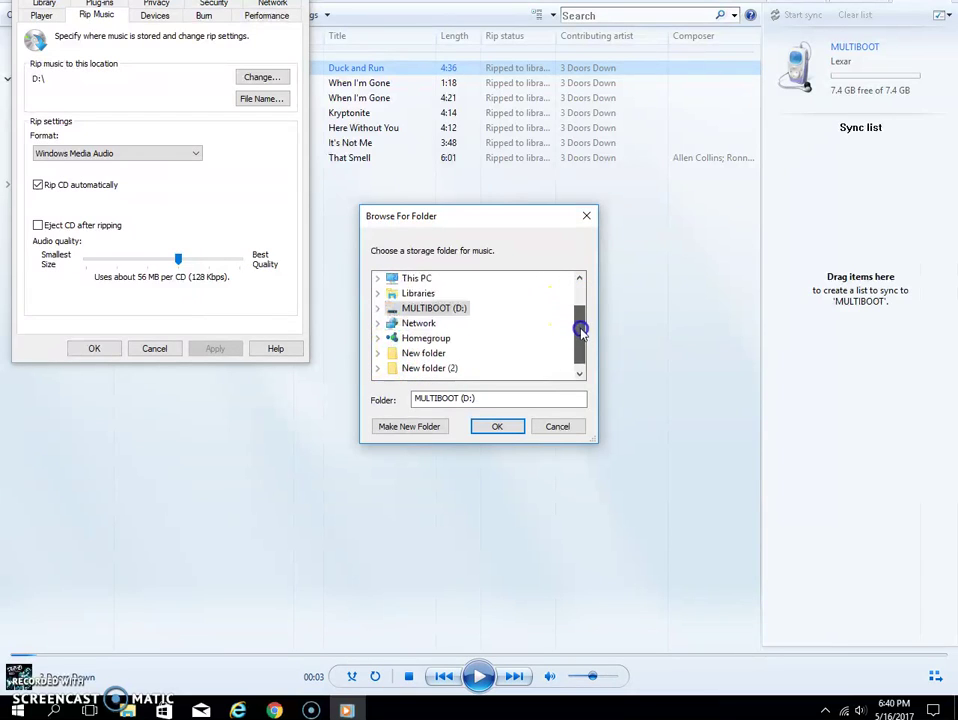
click(400, 309)
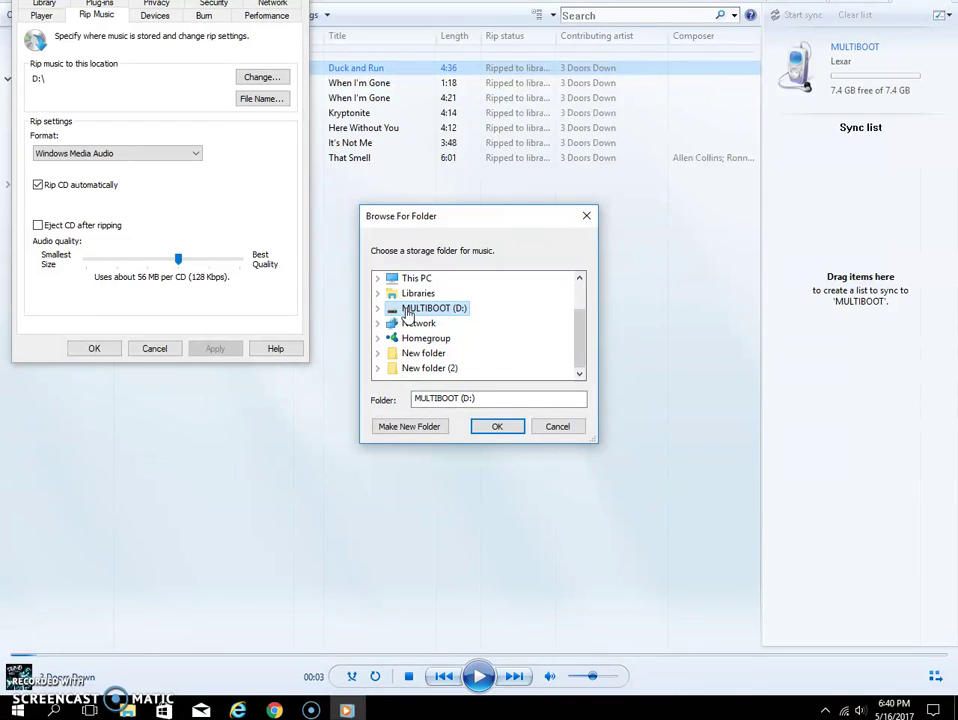
click(496, 427)
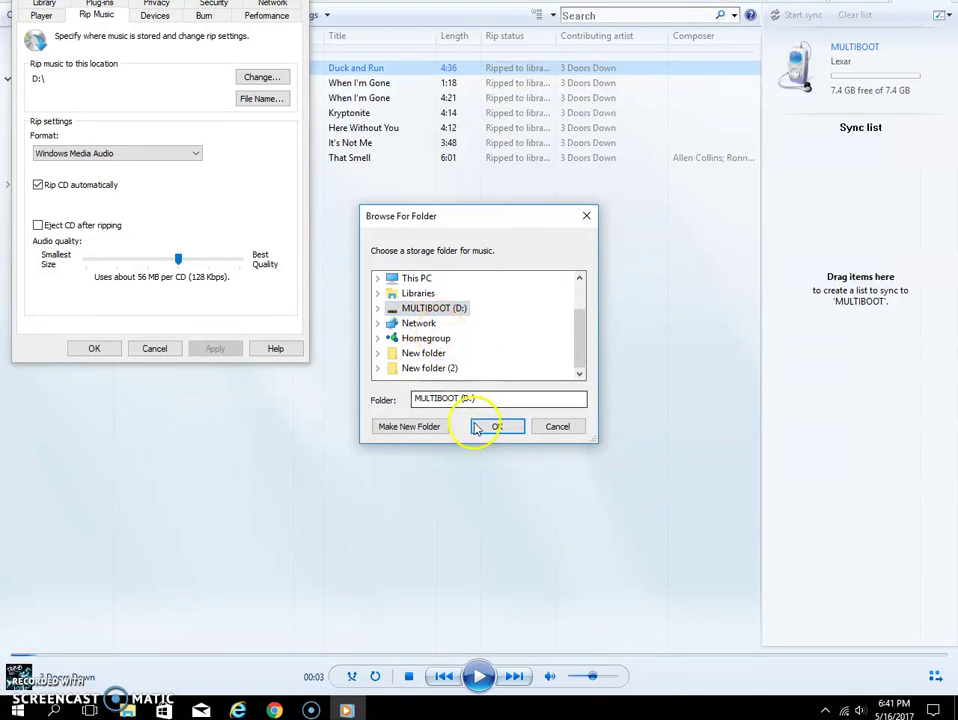
click(412, 315)
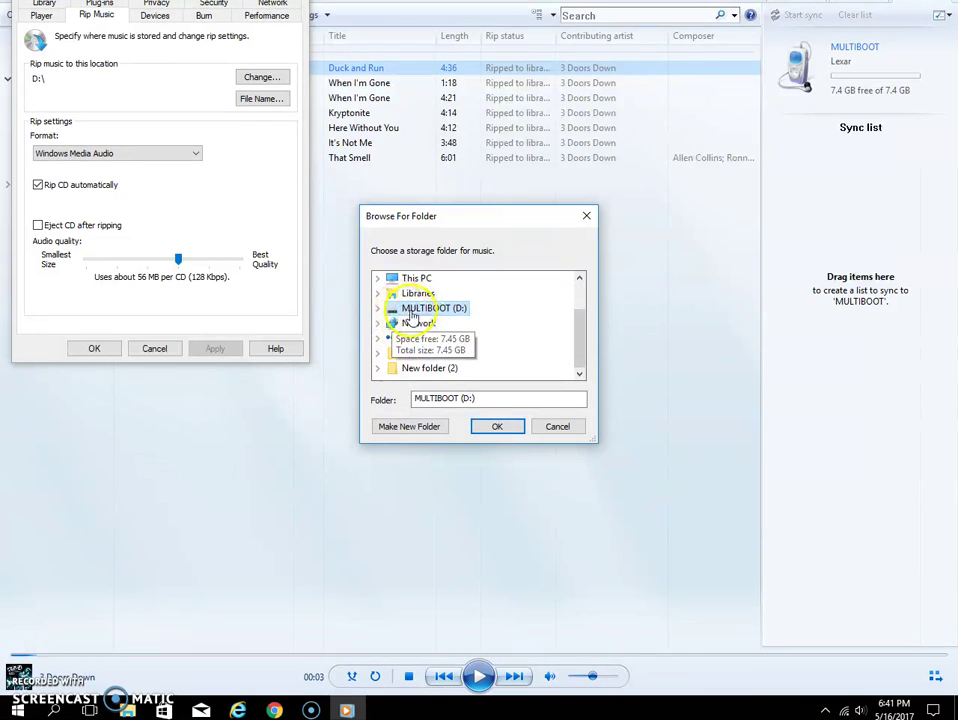
click(494, 427)
click(278, 86)
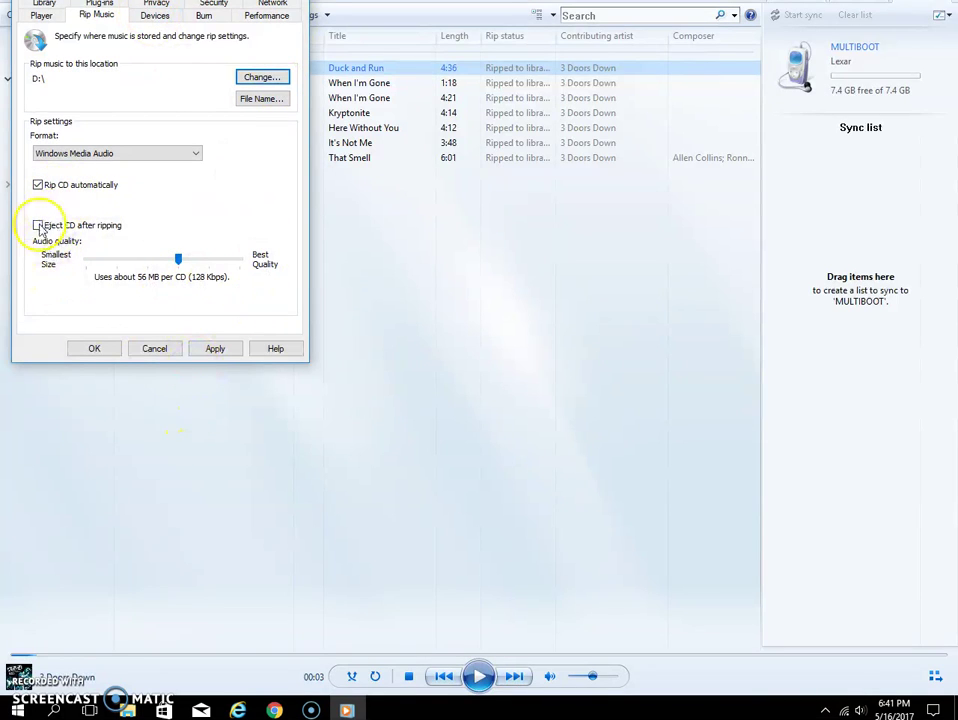
click(215, 350)
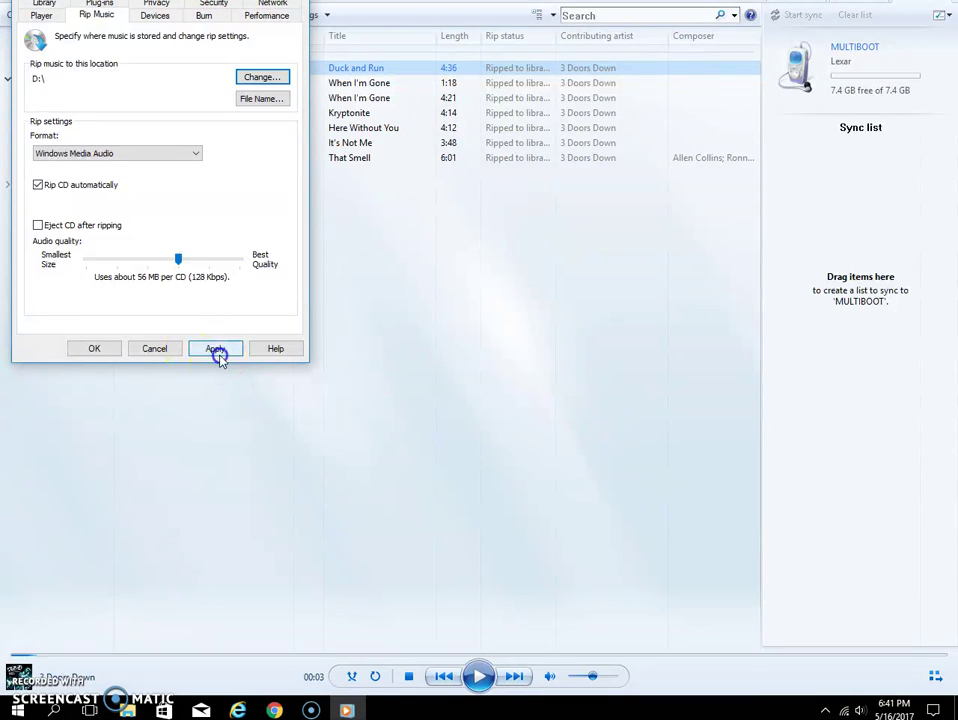
click(95, 350)
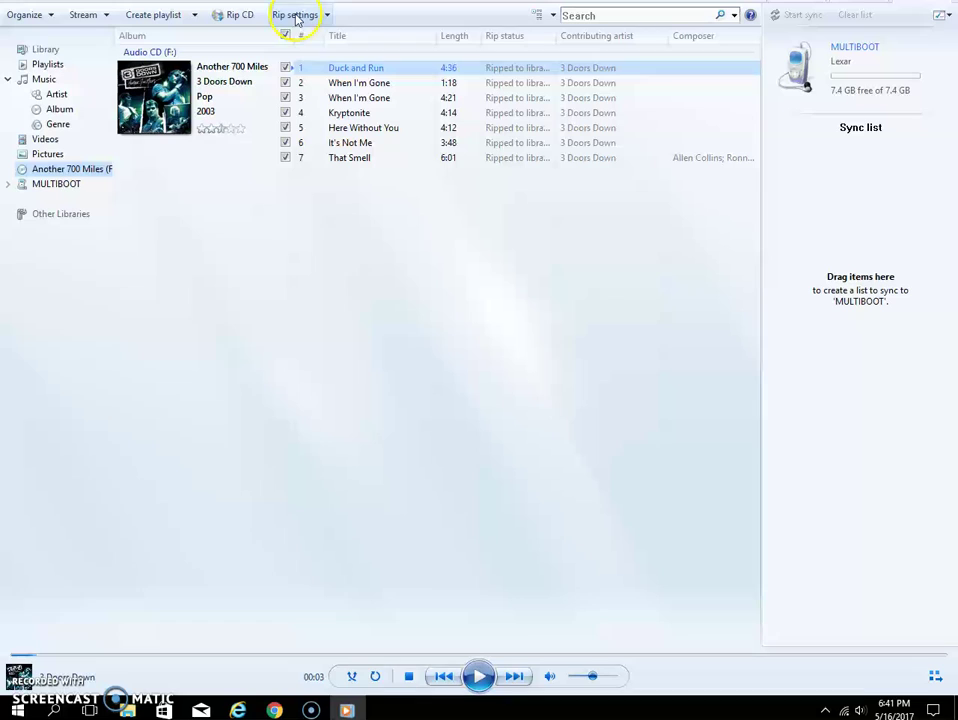
Step: Look over the rip settings, then rip all marked tracks of the Another 700 Miles CD to the MULTIBOOT (D:) drive
click(327, 16)
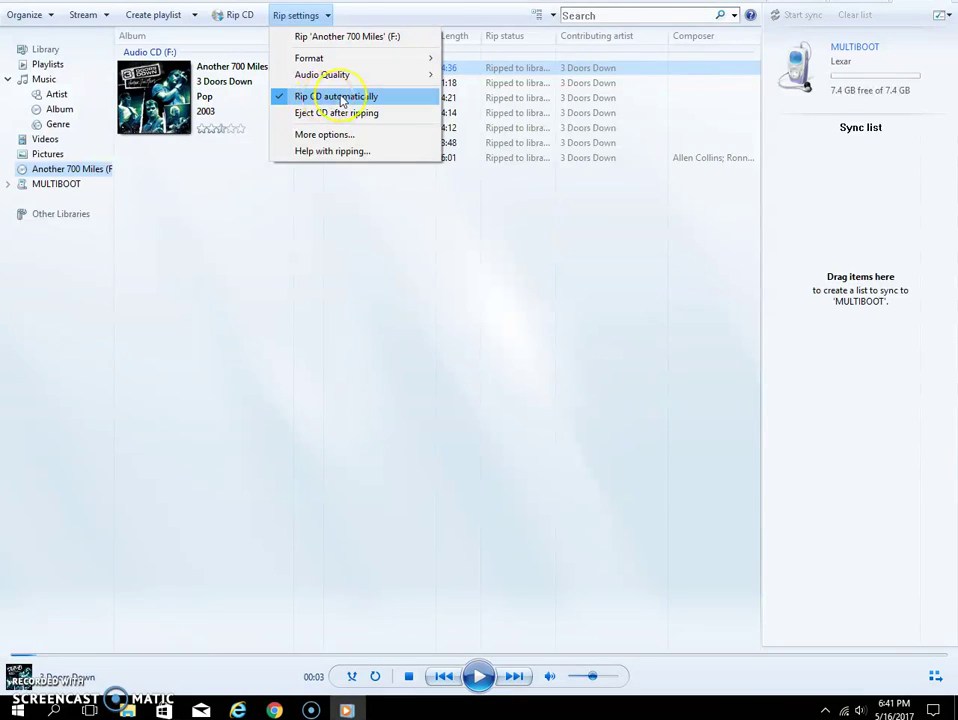
click(366, 18)
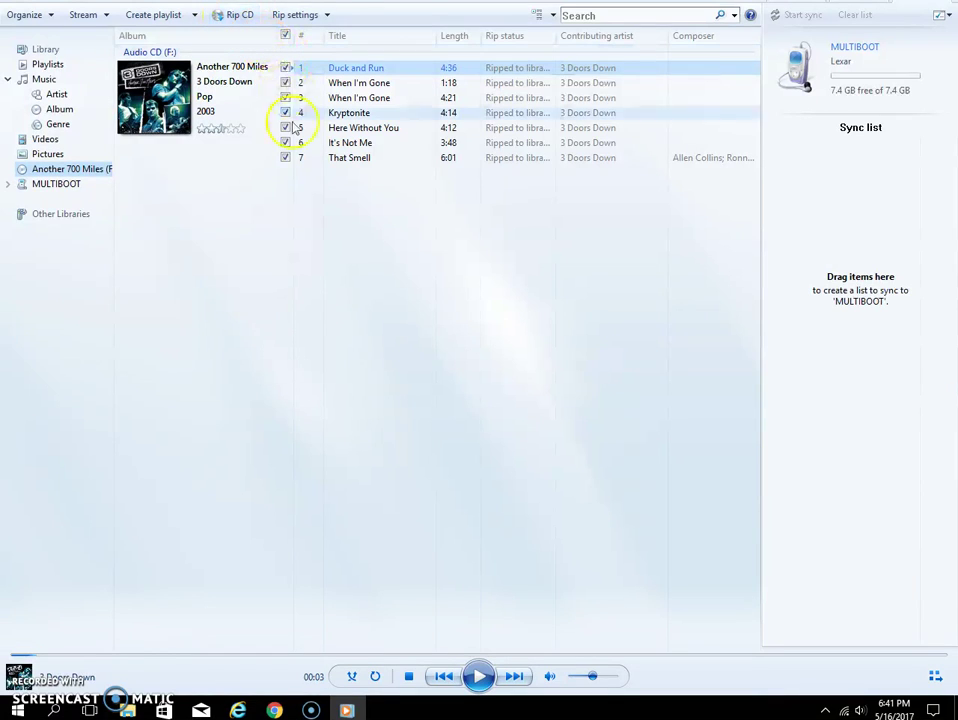
click(238, 17)
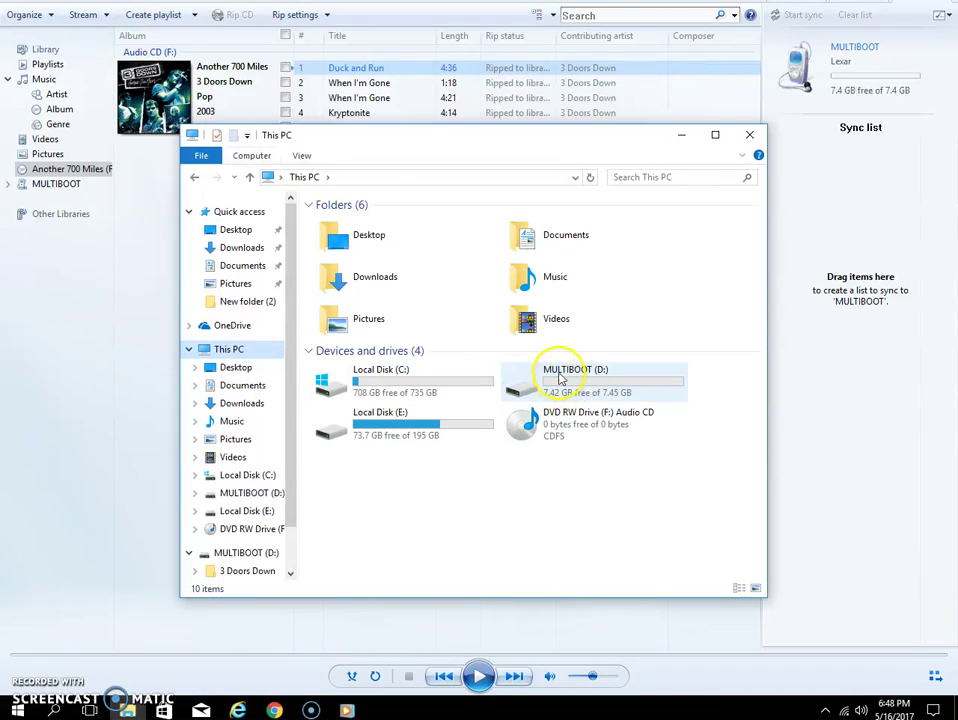
Step: Check the ripped files in the 3 Doors Down > Another 700 Miles folder on the MULTIBOOT (D:) drive, then close File Explorer
double_click(560, 378)
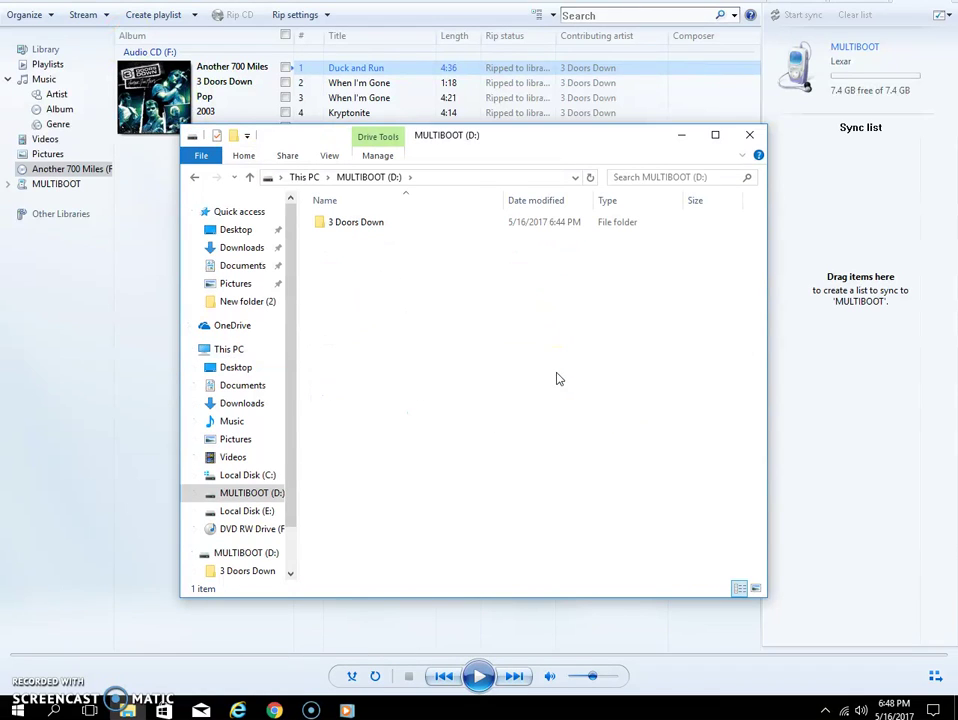
double_click(350, 223)
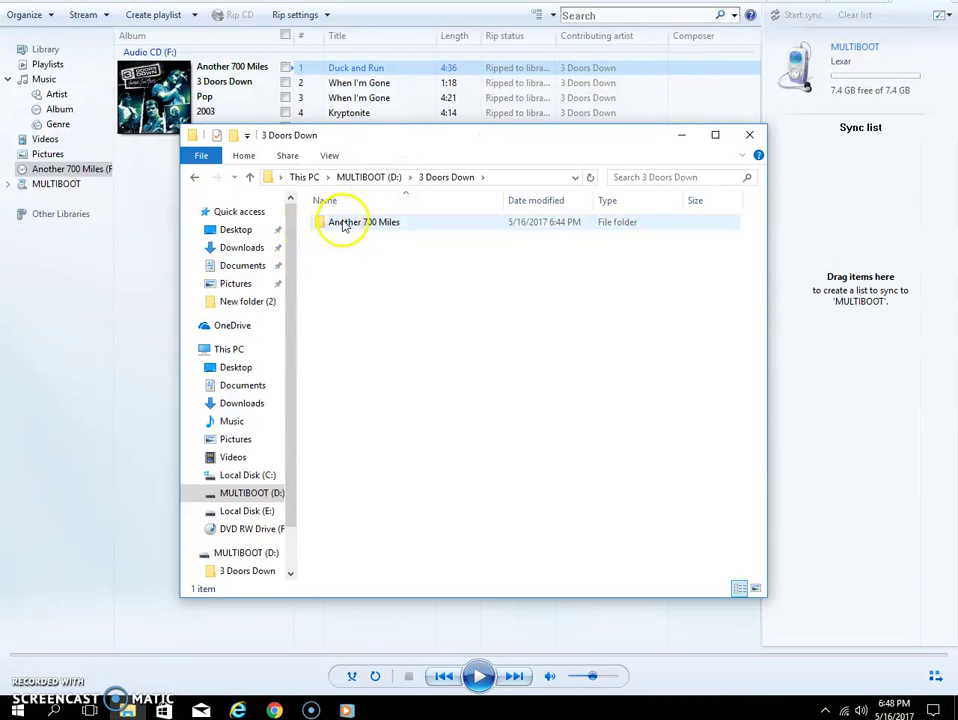
double_click(343, 224)
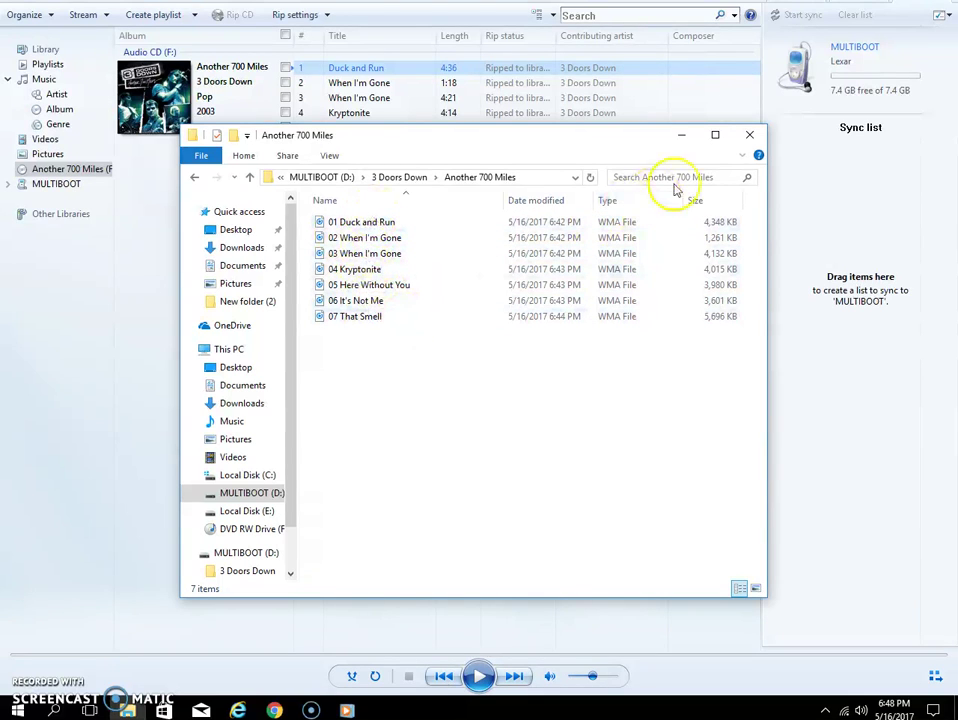
click(750, 135)
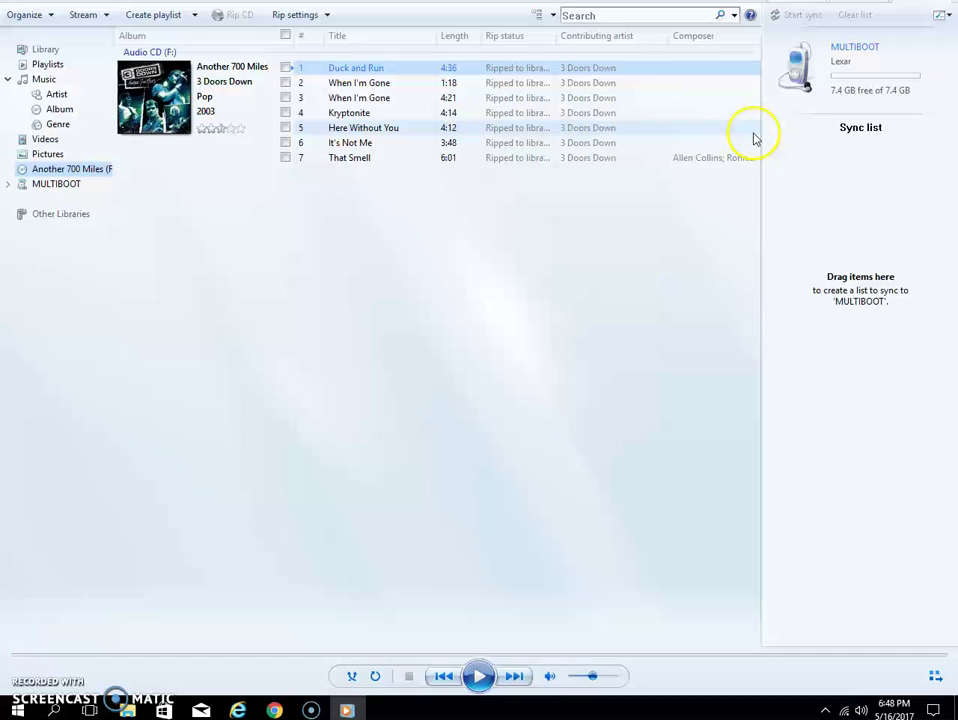